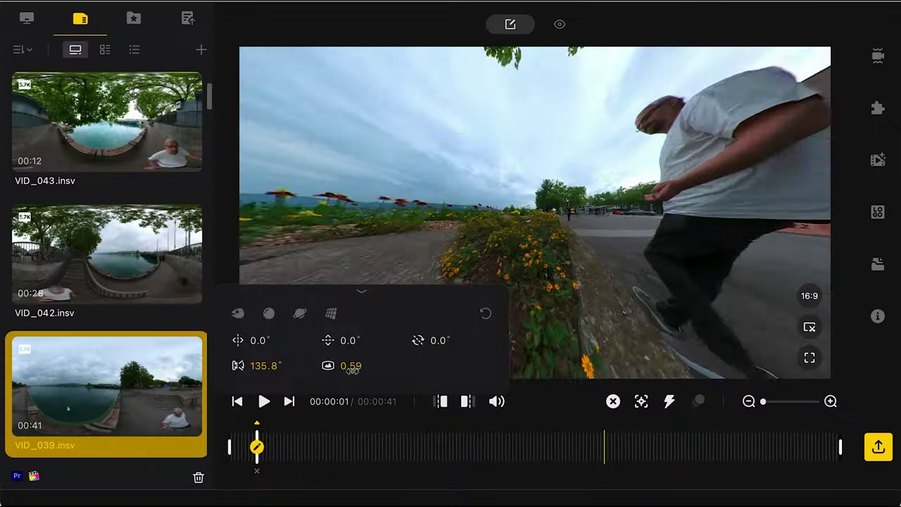
# - Try field of view and distortion settings on the first keyframe, including 179.0° with 0.00 and 135.8° with 0.97
pyautogui.moveTo(316, 371); pyautogui.dragTo(658, 367)
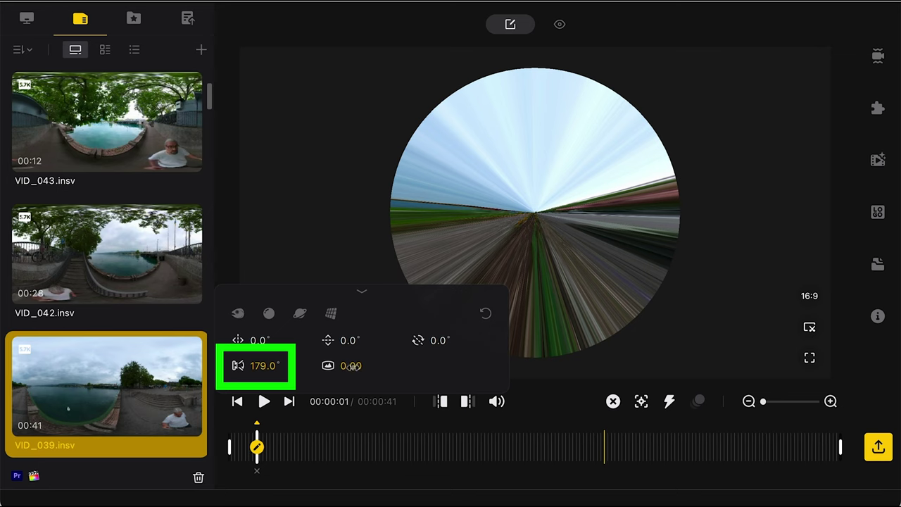
pyautogui.moveTo(350, 367); pyautogui.dragTo(431, 367)
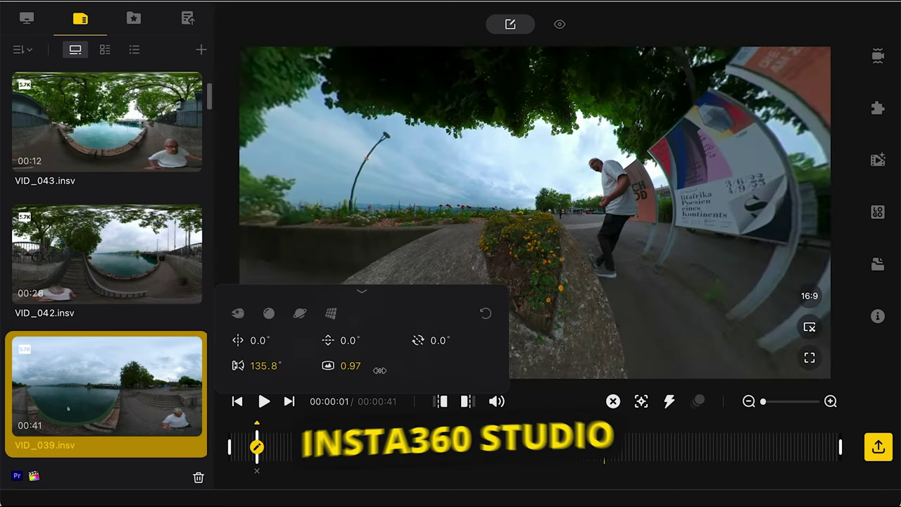
pyautogui.moveTo(352, 371); pyautogui.dragTo(660, 367)
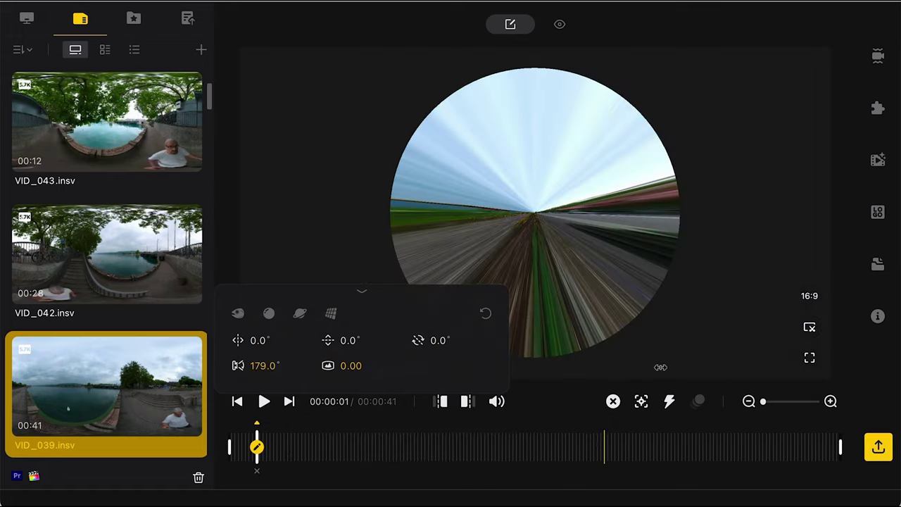
pyautogui.moveTo(351, 366); pyautogui.dragTo(431, 366)
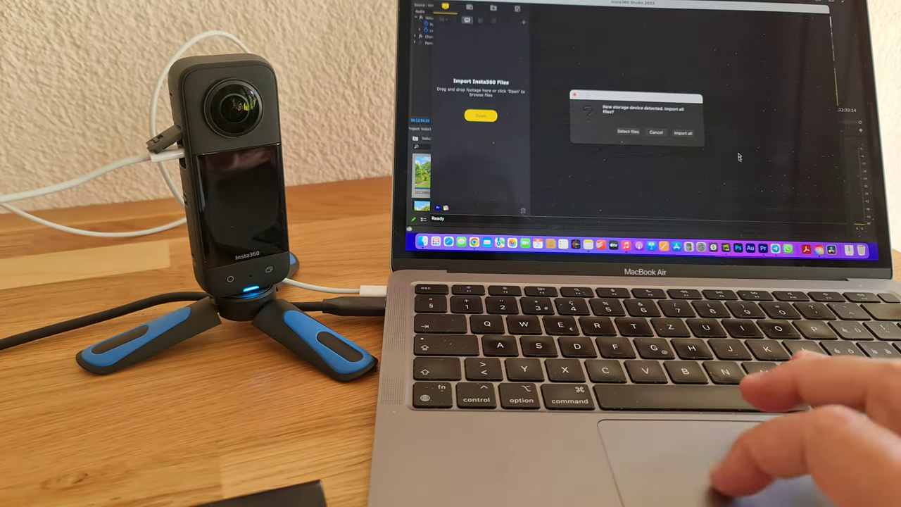
# - Import all files from the connected camera, preview the clips VID_045.insv and VID_044.insv, and open VID_039.insv
pyautogui.click(684, 134)
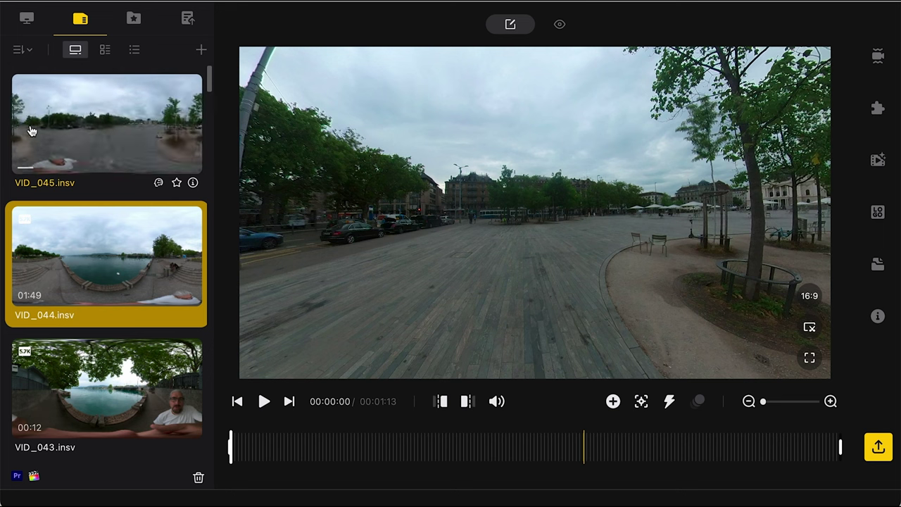
pyautogui.click(31, 130)
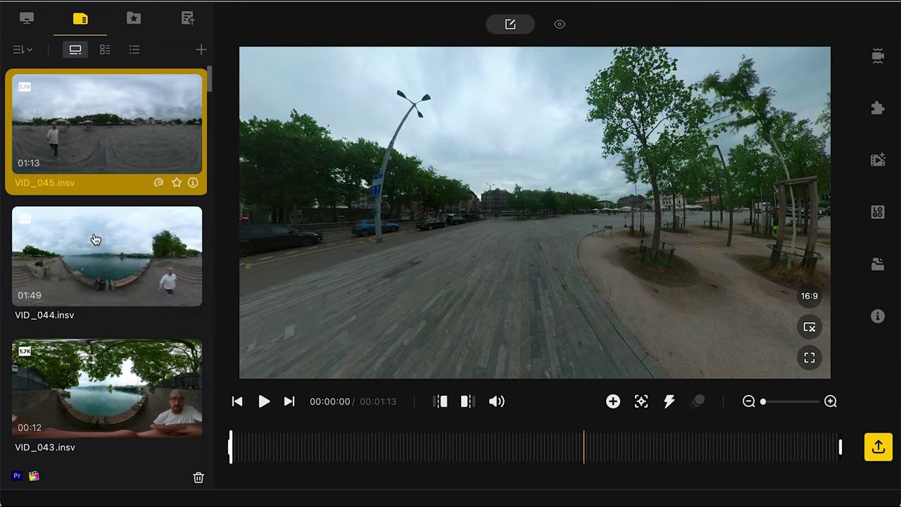
pyautogui.click(103, 262)
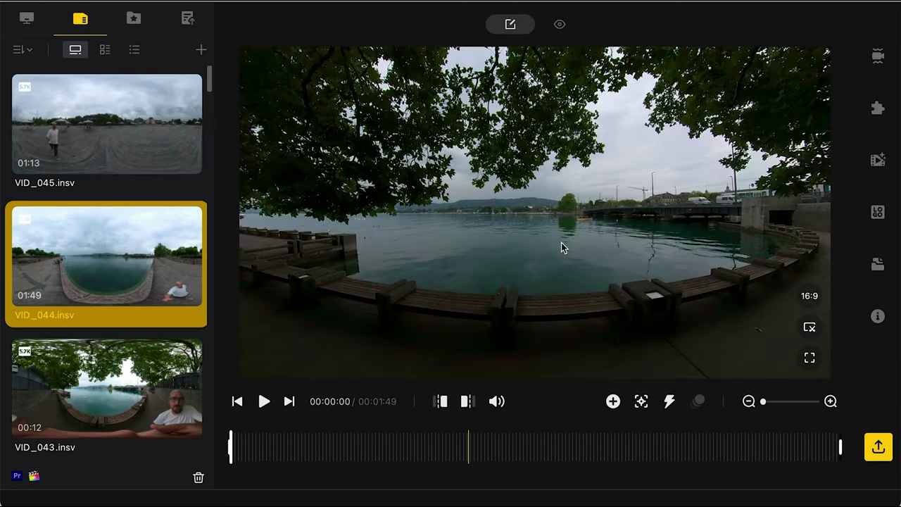
pyautogui.scroll(5, 480, 242)
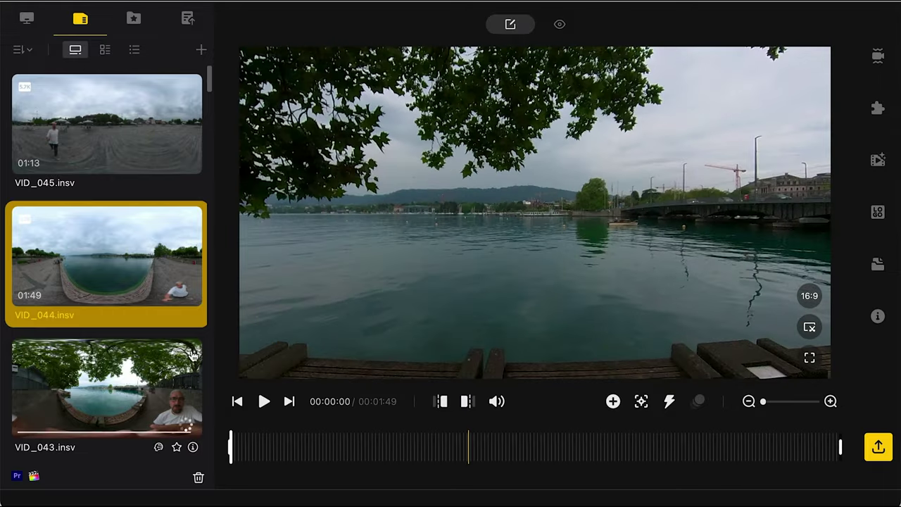
pyautogui.click(192, 356)
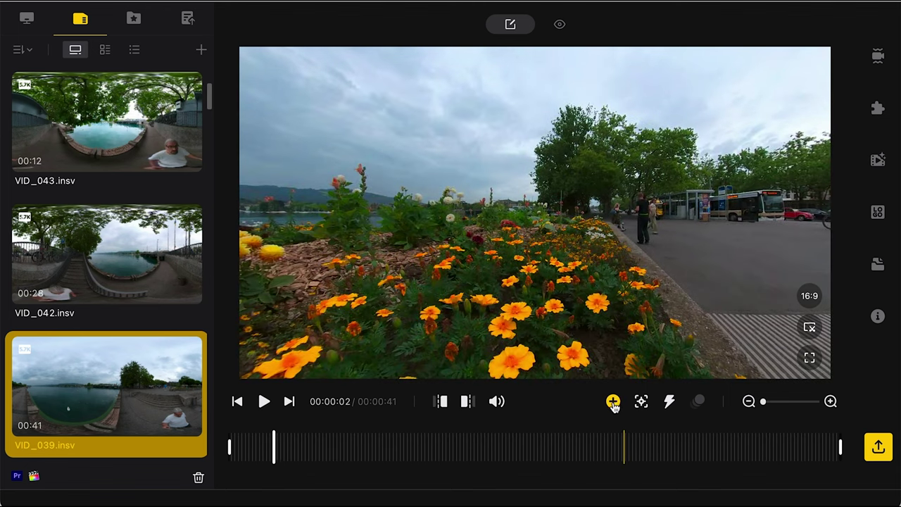
# - Move the playhead back to 00:00:01 and add a keyframe there
pyautogui.moveTo(274, 451); pyautogui.dragTo(257, 446)
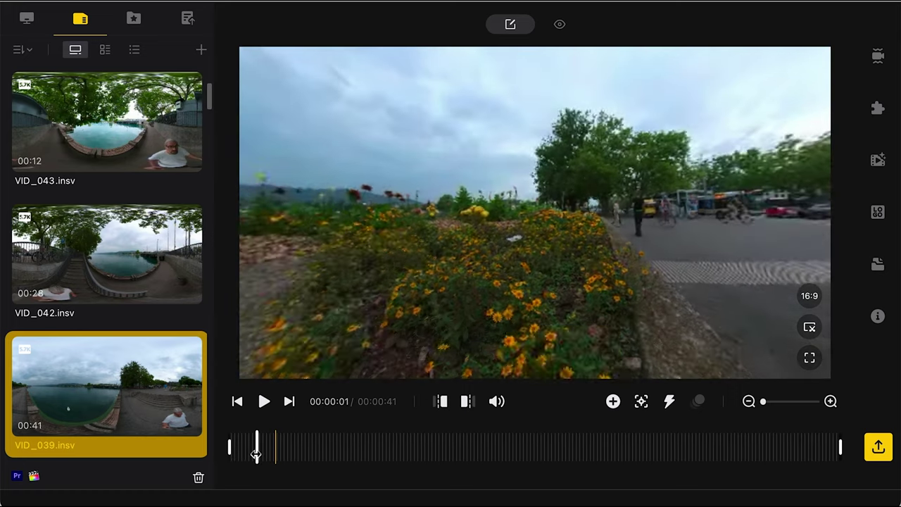
pyautogui.click(613, 401)
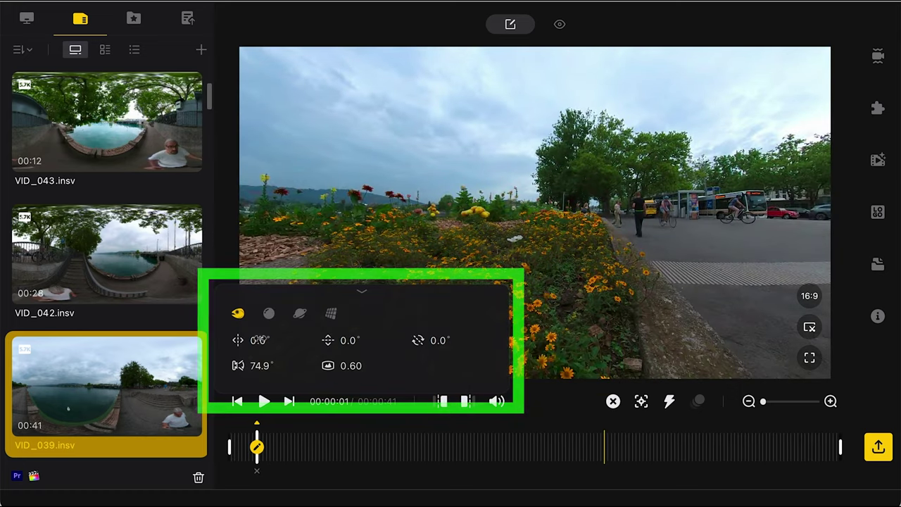
# - Try a 4.0° pan, other tilt values and fields of view up to 179.0° with varied distortion on the keyframe, and reset its view
pyautogui.moveTo(260, 340)
pyautogui.mouseDown()
pyautogui.moveTo(185, 341)
pyautogui.moveTo(261, 342)
pyautogui.mouseUp()
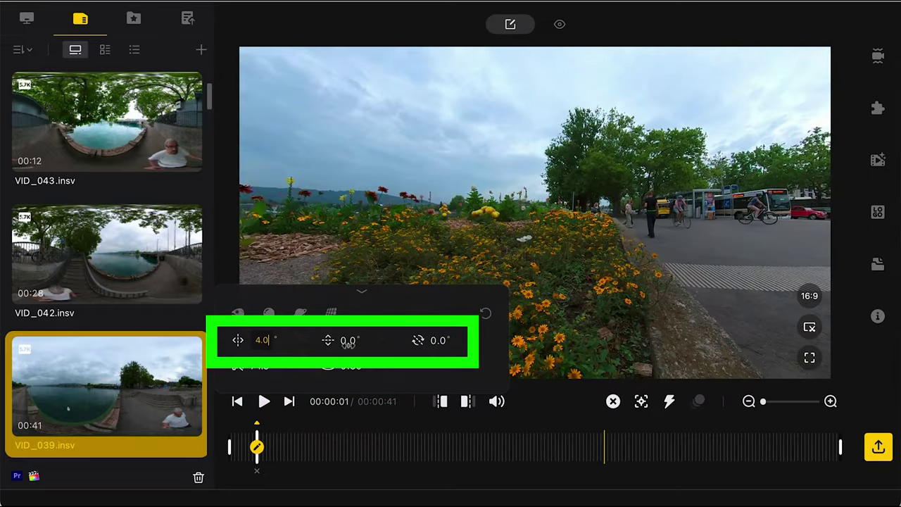
pyautogui.moveTo(350, 341); pyautogui.dragTo(384, 341)
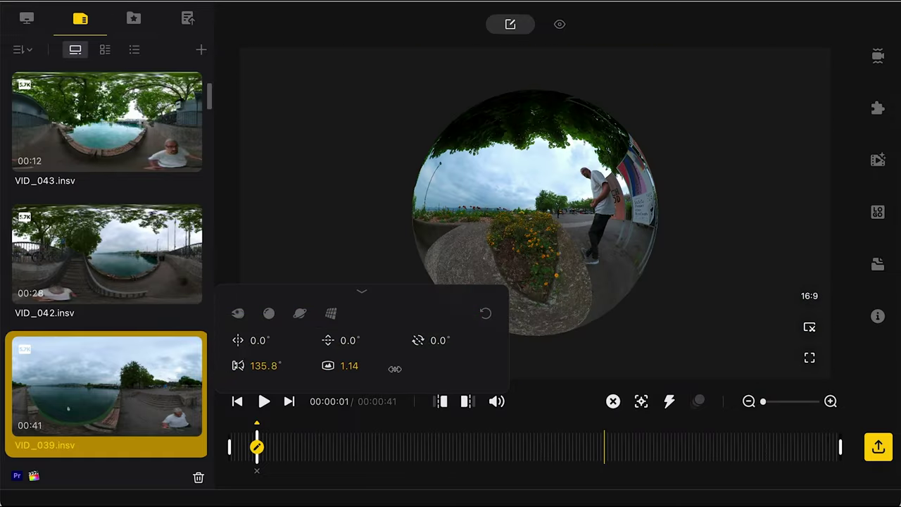
pyautogui.moveTo(395, 368); pyautogui.dragTo(311, 371)
pyautogui.moveTo(257, 365); pyautogui.dragTo(295, 365)
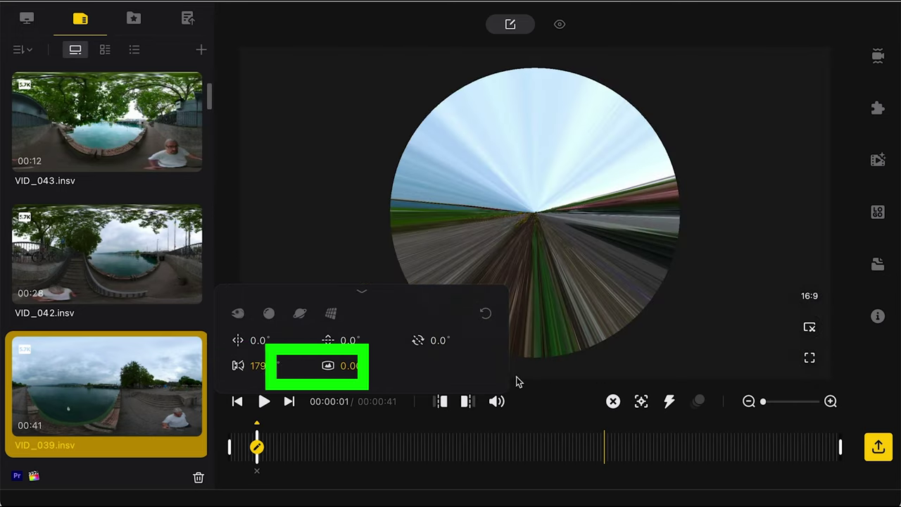
pyautogui.moveTo(352, 365); pyautogui.dragTo(430, 367)
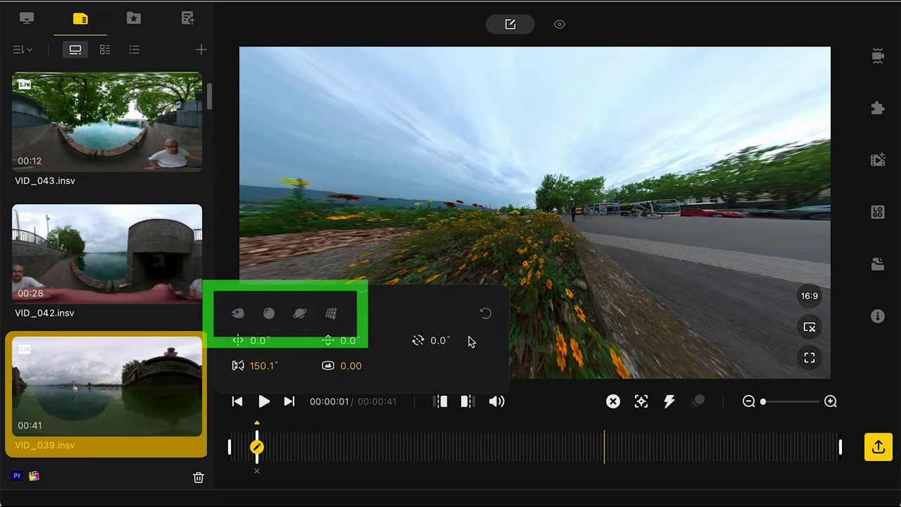
pyautogui.click(486, 316)
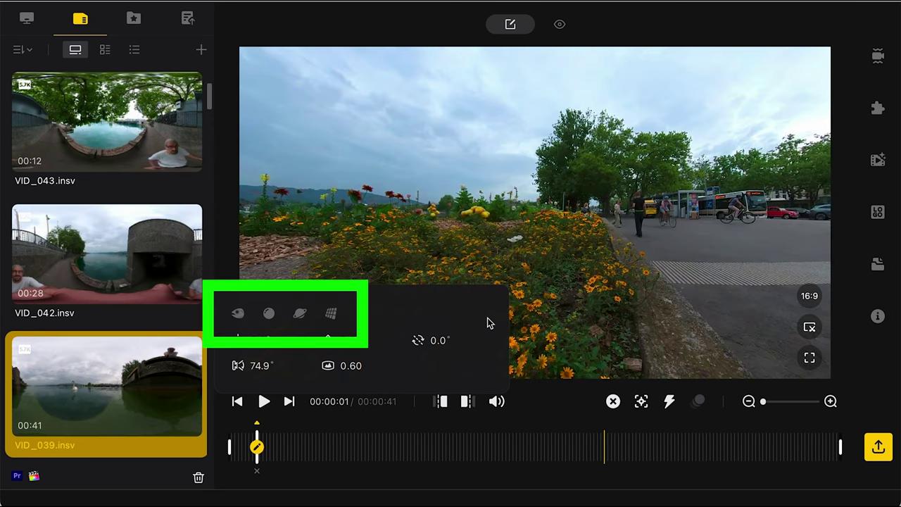
# - Try the first view preset, Crystal Ball and Tiny Planet in turn on the keyframe
pyautogui.click(238, 314)
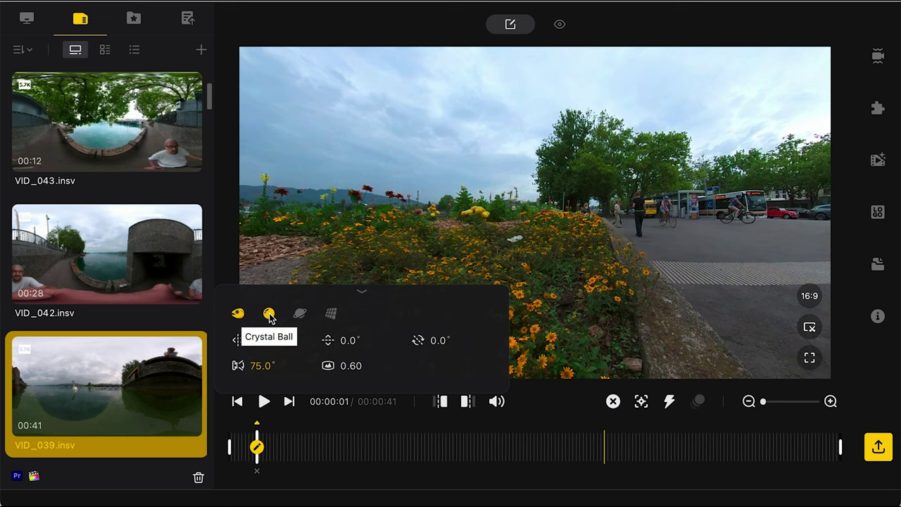
pyautogui.click(269, 314)
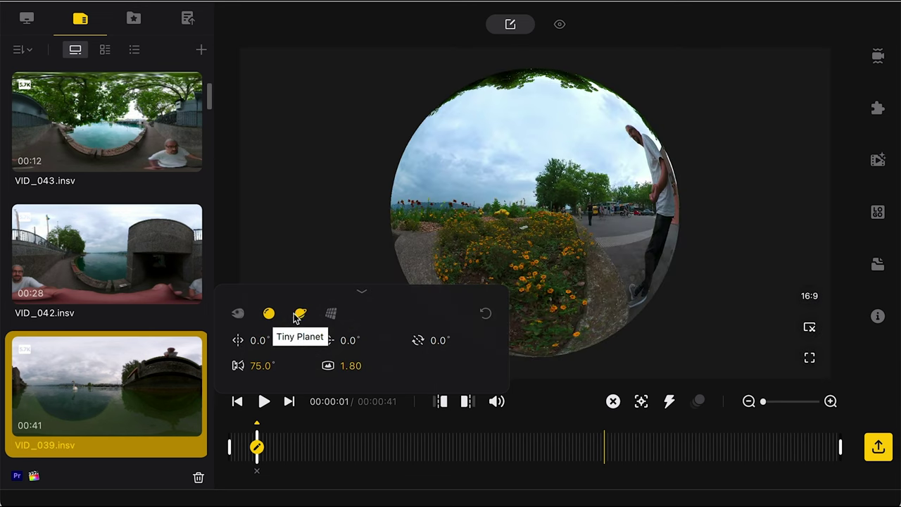
pyautogui.click(299, 314)
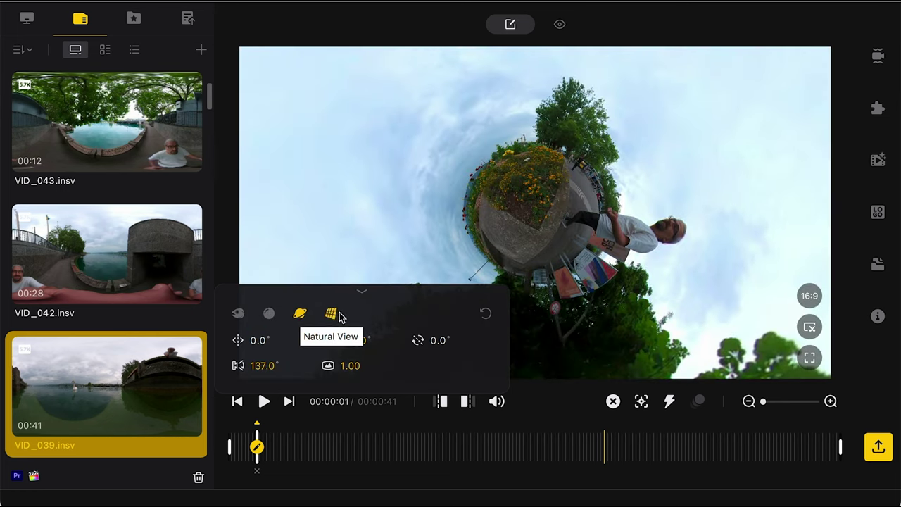
# - Apply the Natural View preset to the keyframe, pan it to -31.0°, set distortion to 0.18 and adjust the field of view
pyautogui.click(331, 313)
pyautogui.moveTo(579, 238); pyautogui.dragTo(418, 261)
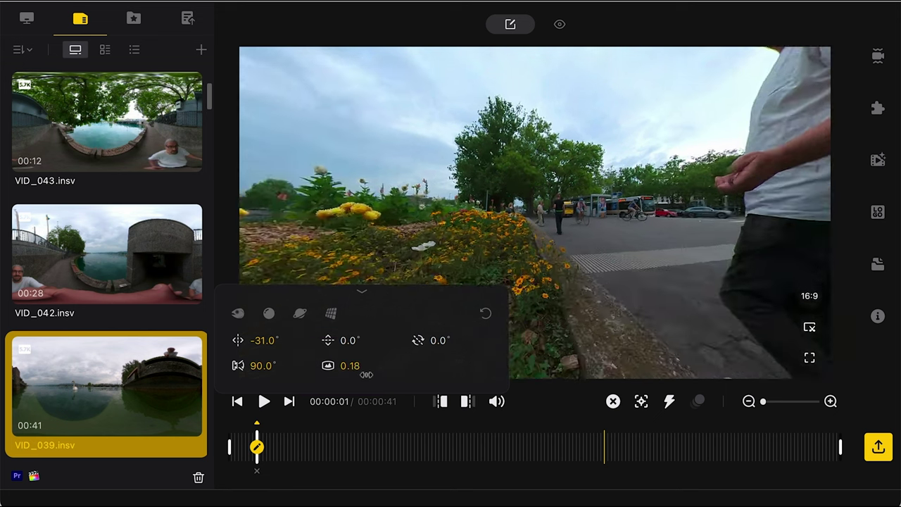
pyautogui.moveTo(261, 366); pyautogui.dragTo(229, 366)
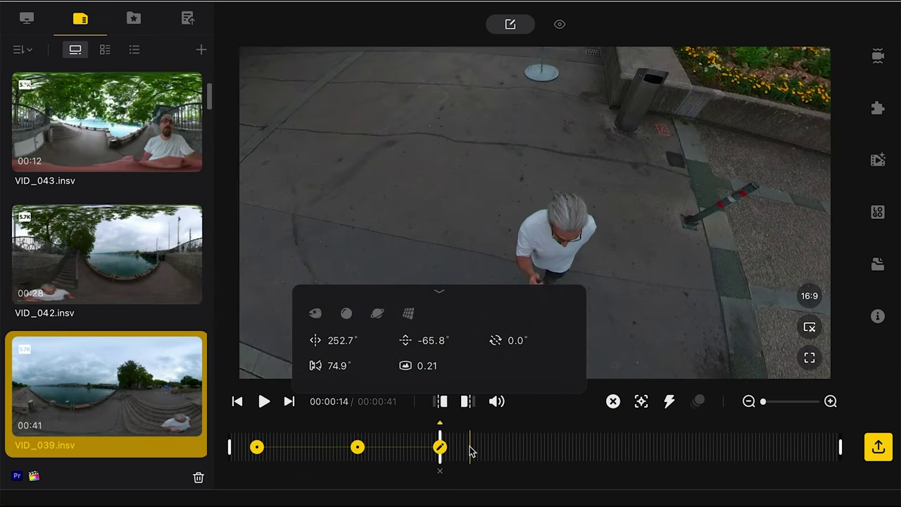
# - Shift the third keyframe, at 00:00:14, slightly earlier on the timeline and delete it
pyautogui.click(511, 446)
pyautogui.click(439, 448)
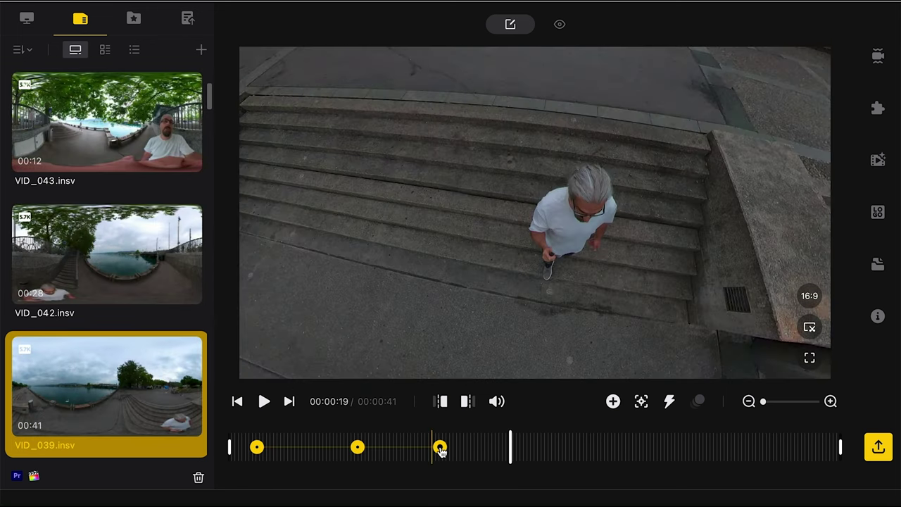
pyautogui.moveTo(411, 451); pyautogui.dragTo(430, 456)
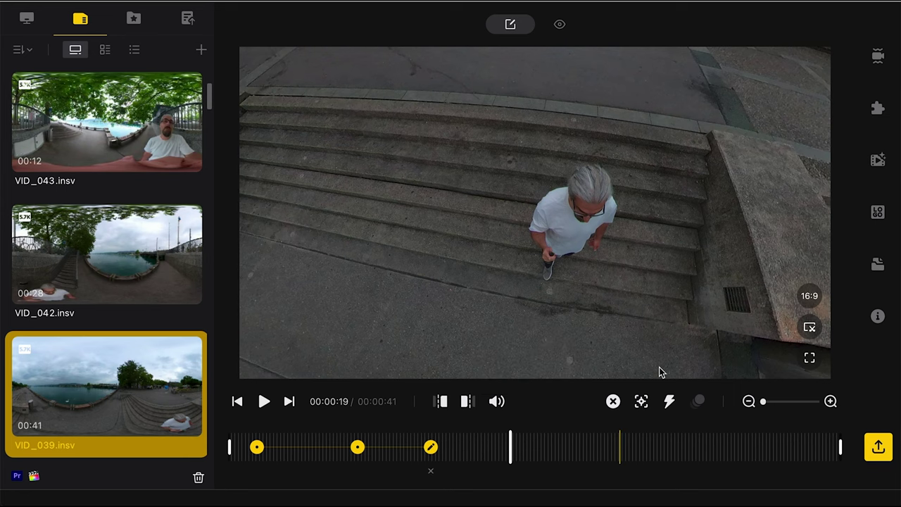
pyautogui.click(613, 401)
# - Add a second keyframe at 00:00:08 and turn its view towards the lake and flower bed
pyautogui.click(613, 401)
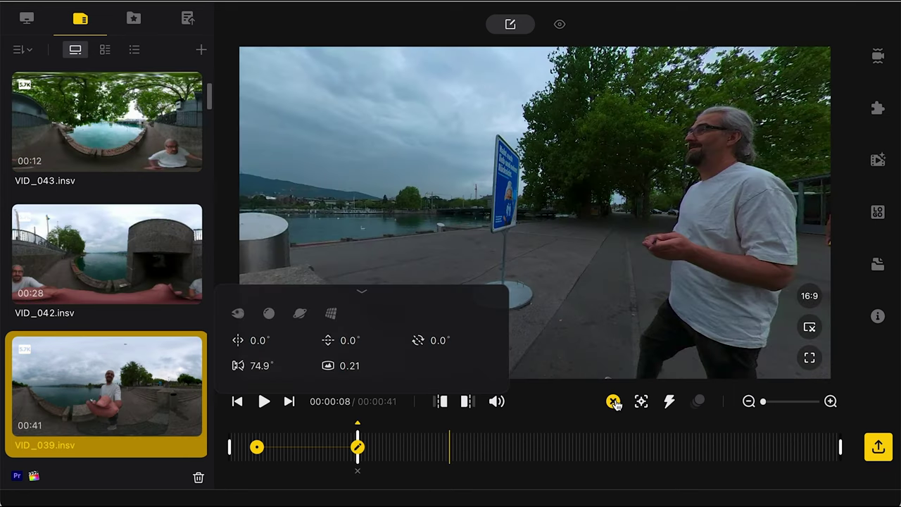
pyautogui.moveTo(535, 211); pyautogui.dragTo(725, 211)
# - Change the transition between the two keyframes to the upward-peaked speed curve and play back the camera movement
pyautogui.click(307, 449)
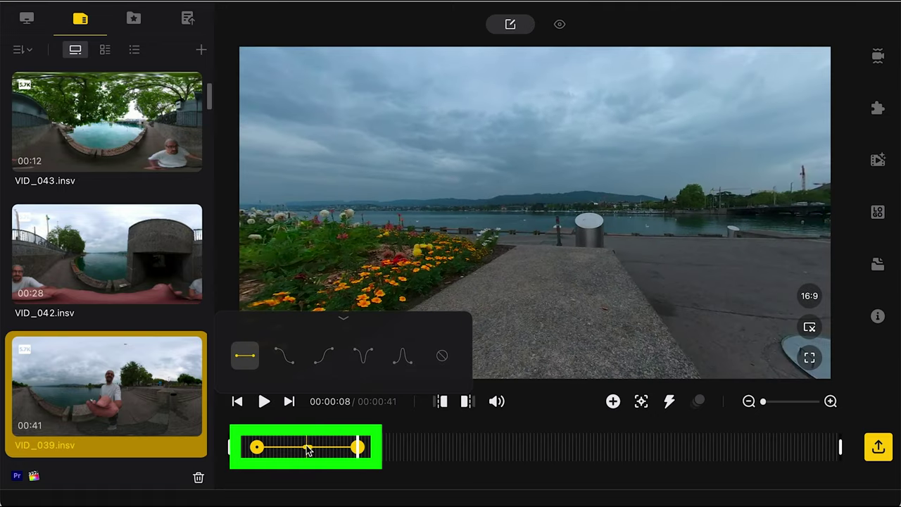
pyautogui.click(290, 363)
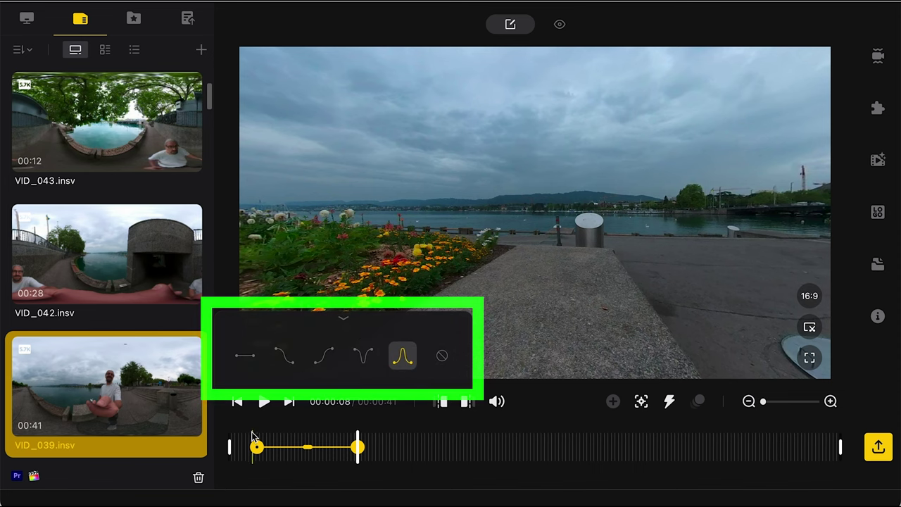
pyautogui.click(264, 401)
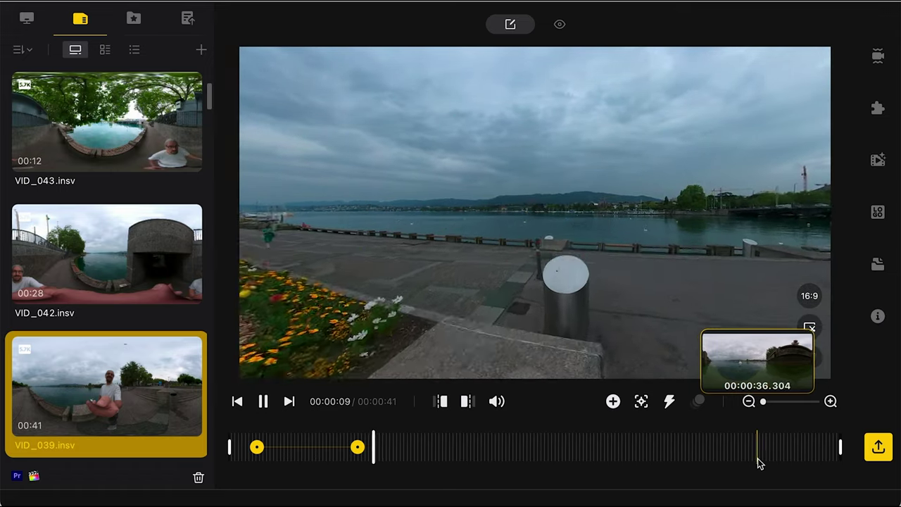
pyautogui.click(343, 447)
pyautogui.click(264, 401)
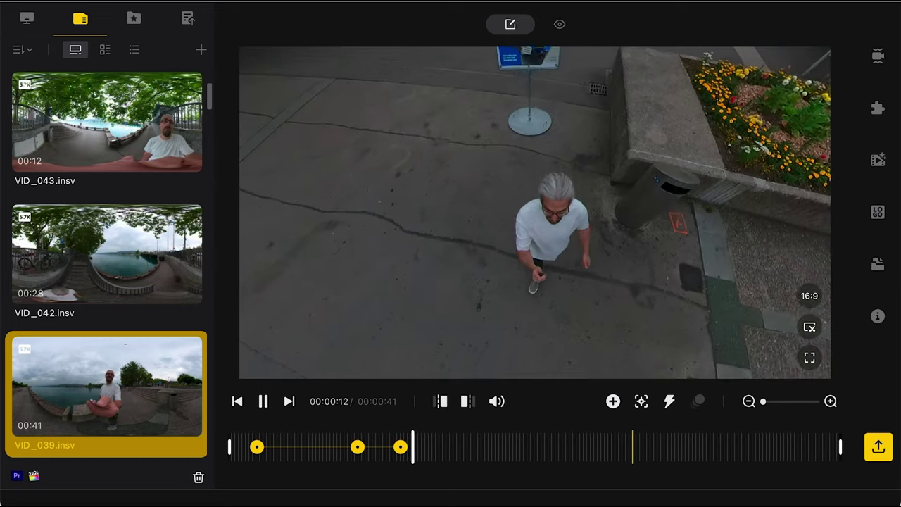
# - Try a pan of -84.8° and a tilt of -64.2° on the keyframe at 00:00:11 and delete that keyframe
pyautogui.click(400, 447)
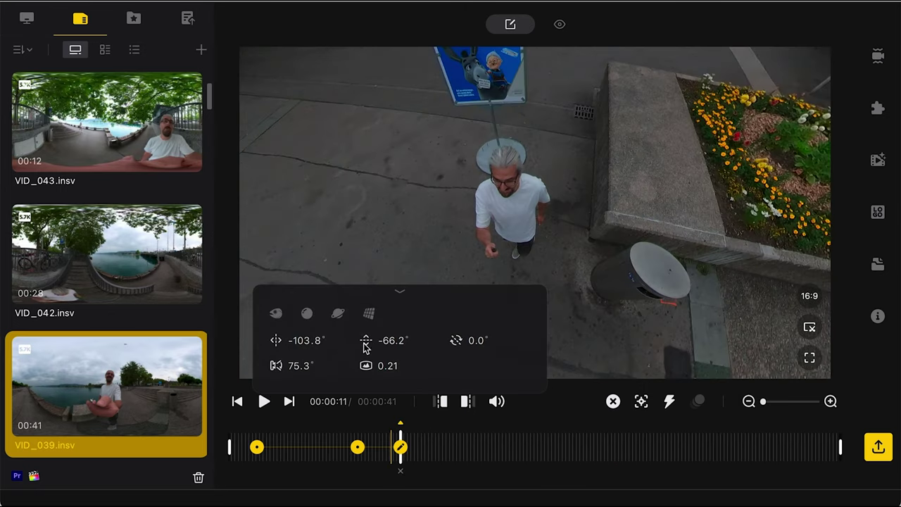
pyautogui.moveTo(365, 345); pyautogui.dragTo(327, 341)
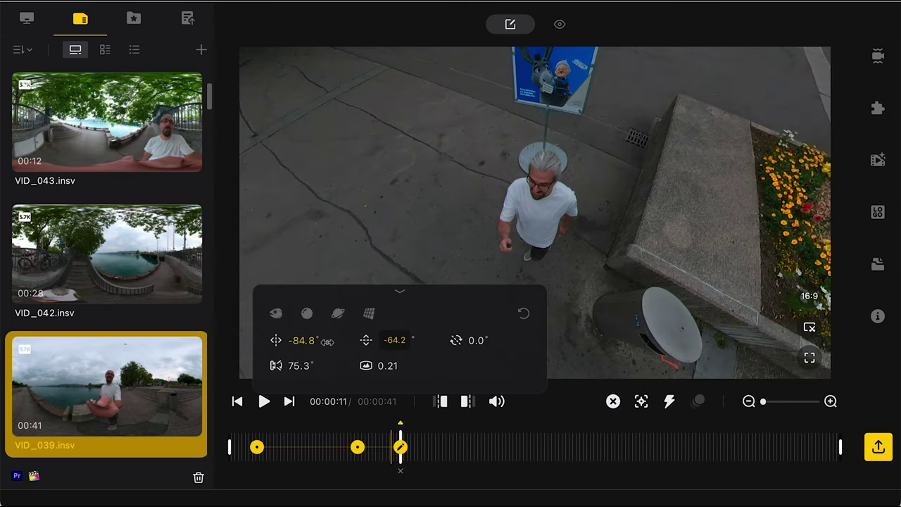
pyautogui.click(400, 470)
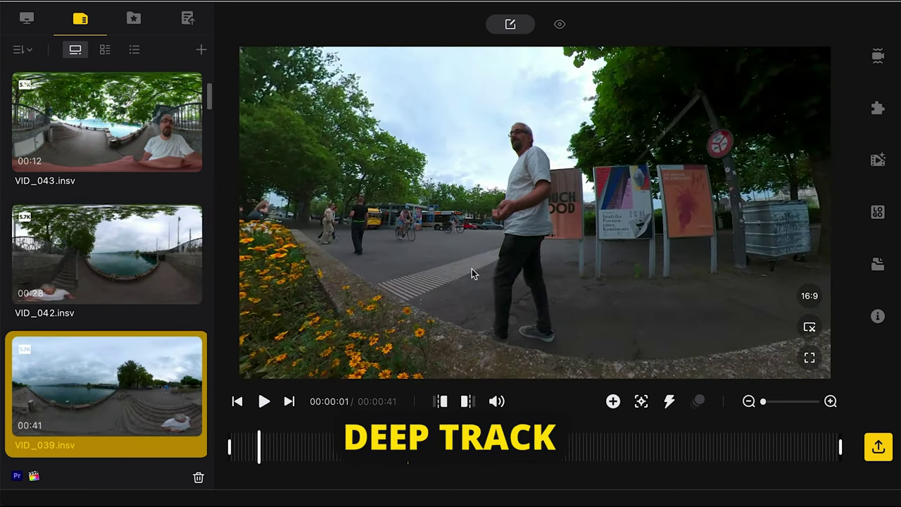
# - Start Deep Track at 00:00:01 and frame the walking man as the tracking target
pyautogui.click(641, 403)
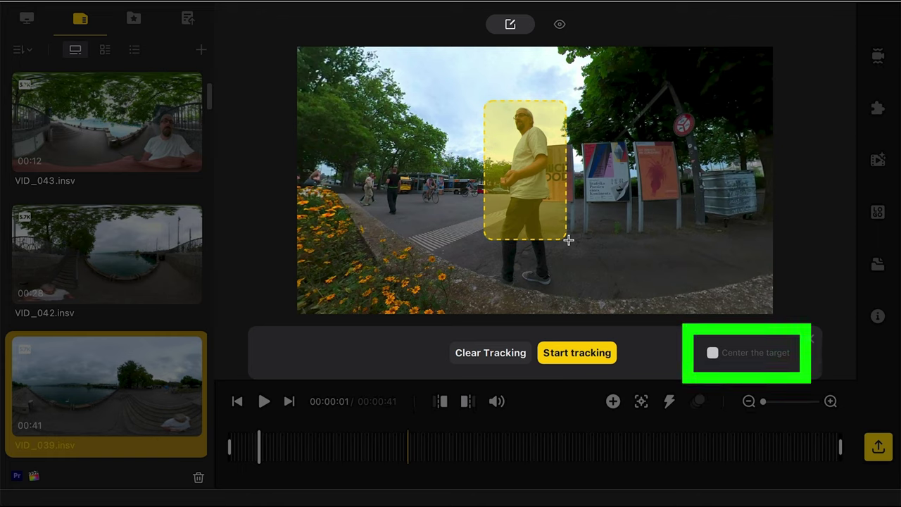
pyautogui.moveTo(568, 240); pyautogui.dragTo(570, 240)
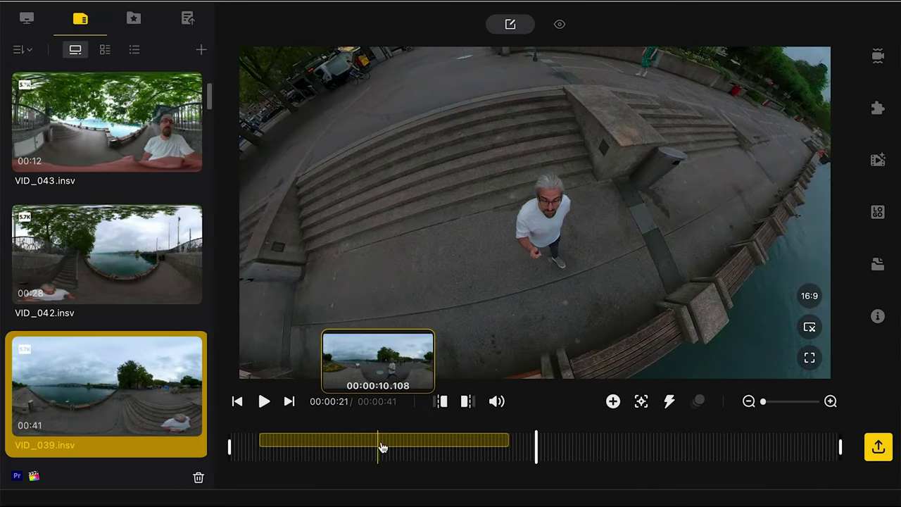
# - Select the tracked segment on the timeline and set its field of view to 98.9°
pyautogui.click(382, 445)
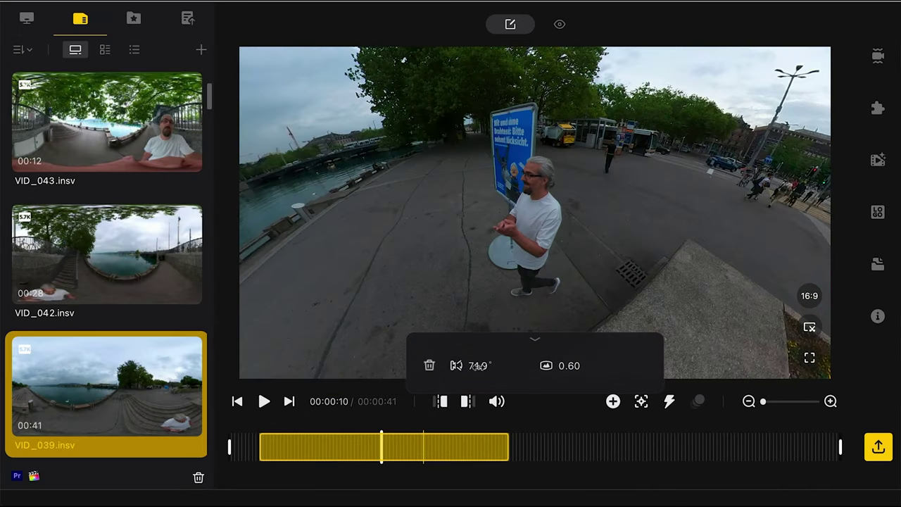
pyautogui.moveTo(477, 366); pyautogui.dragTo(646, 371)
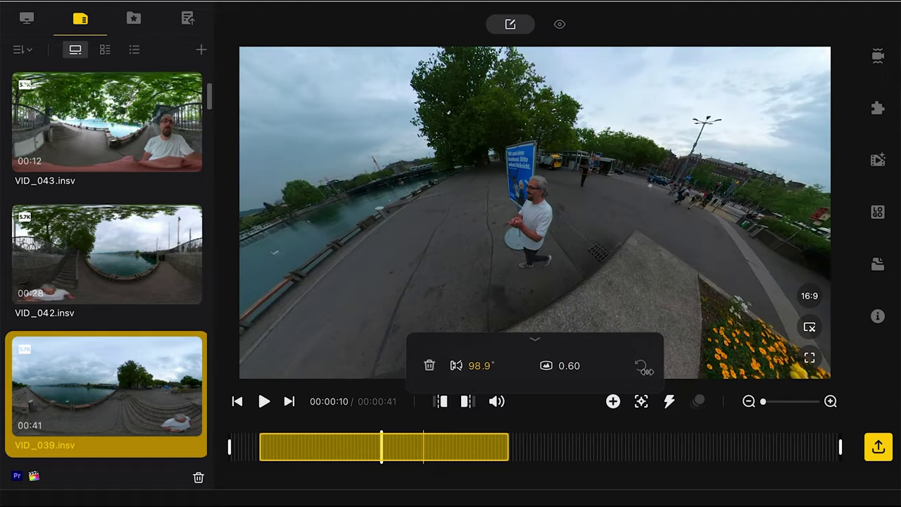
# - Delete the Deep Track segment from the timeline
pyautogui.click(429, 368)
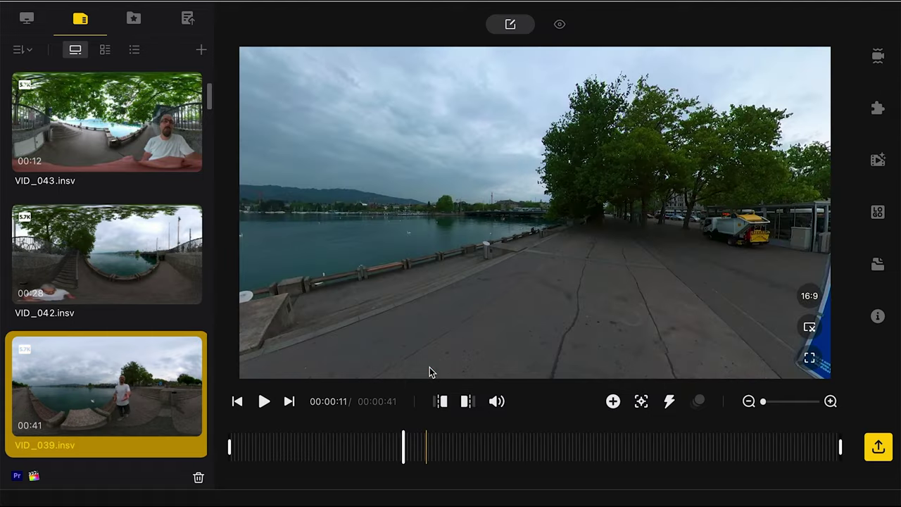
# - Try to add a keyframe inside the Deep Track segment at 00:00:10
pyautogui.click(386, 440)
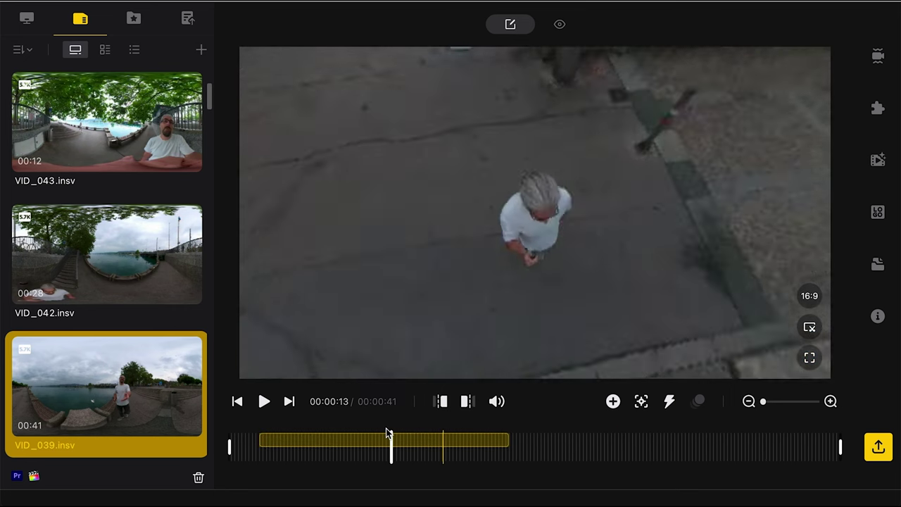
pyautogui.click(613, 402)
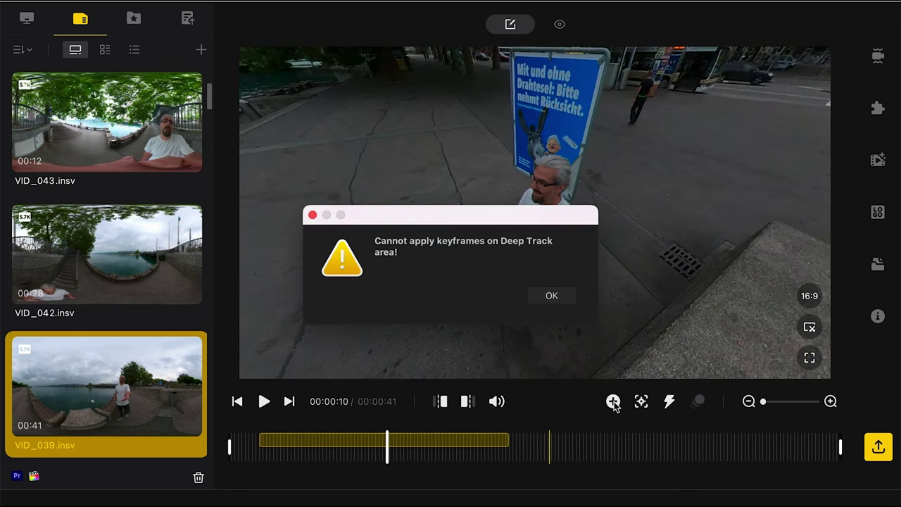
pyautogui.click(549, 295)
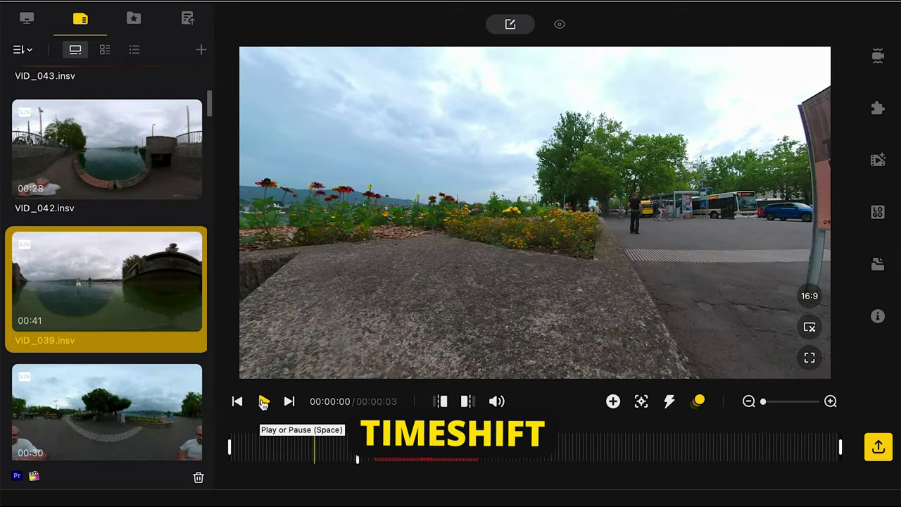
# - Add a TimeShift segment at the start of the clip, set its speed to 16x and play it back
pyautogui.click(263, 401)
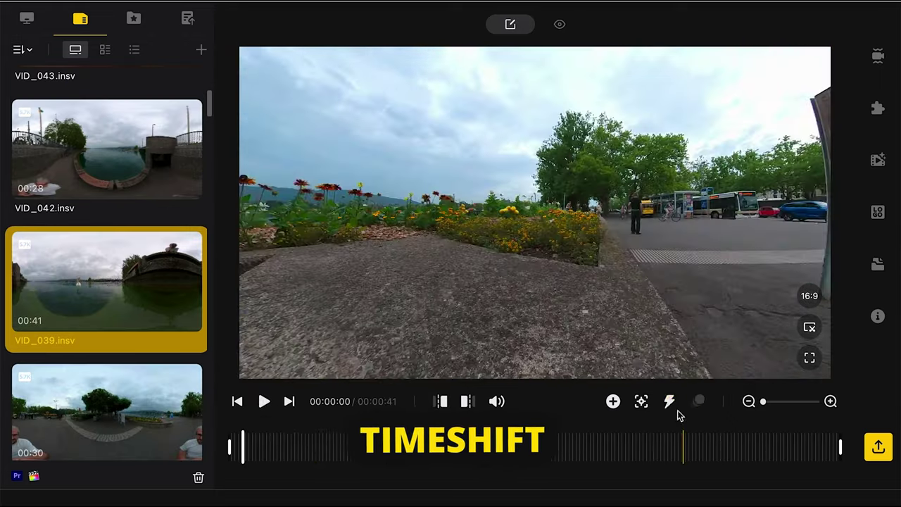
pyautogui.click(669, 402)
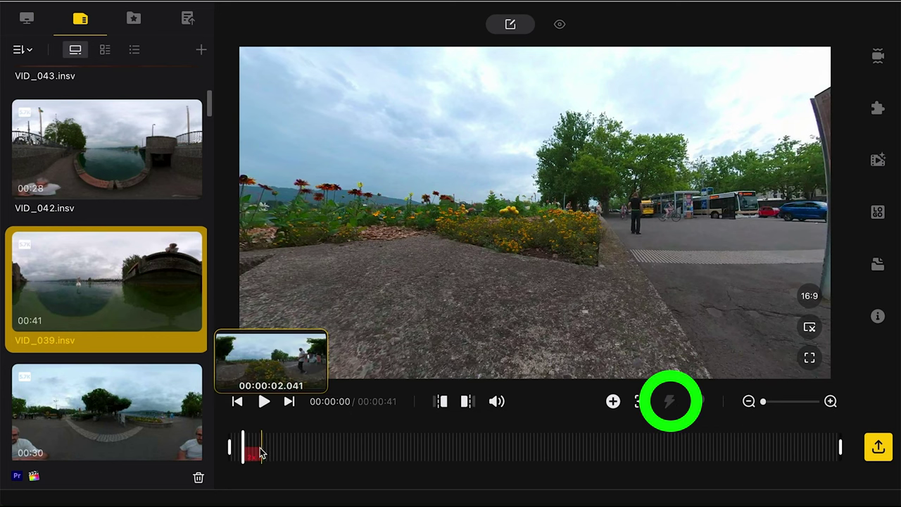
pyautogui.moveTo(259, 453); pyautogui.dragTo(345, 461)
pyautogui.click(344, 461)
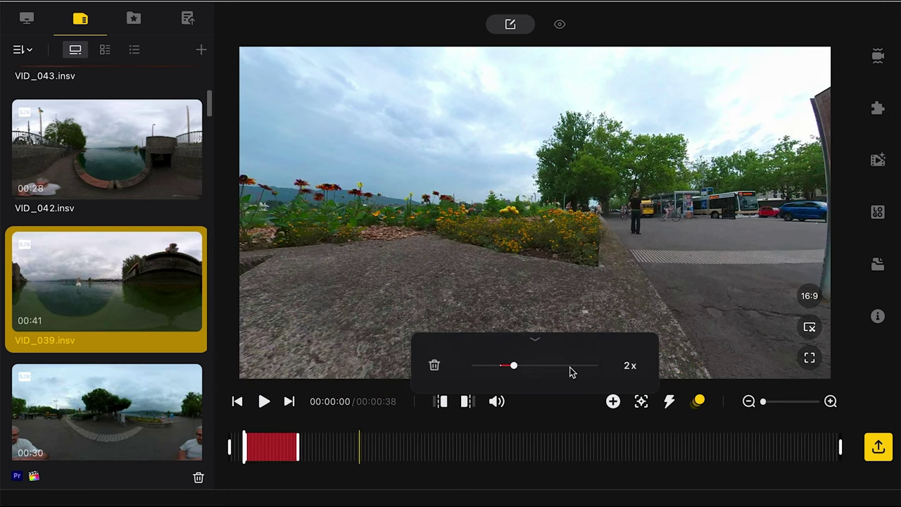
pyautogui.moveTo(517, 370); pyautogui.dragTo(570, 371)
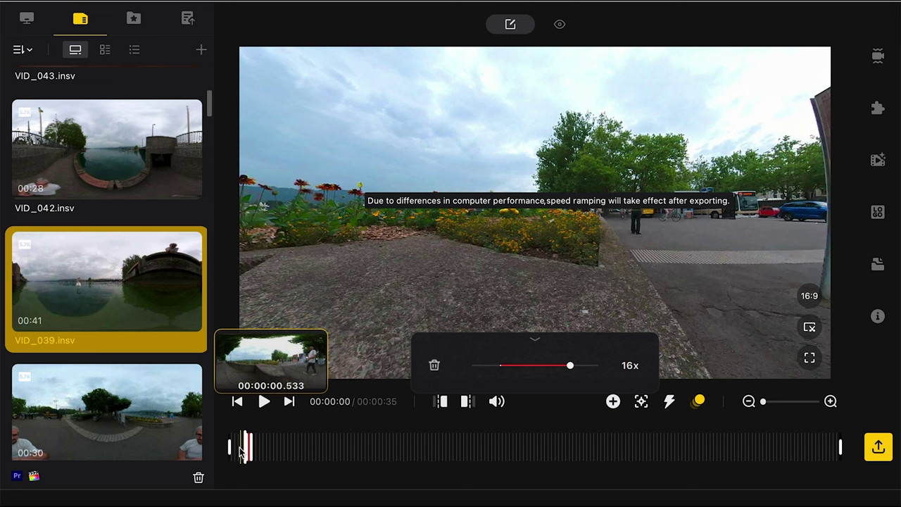
pyautogui.click(263, 401)
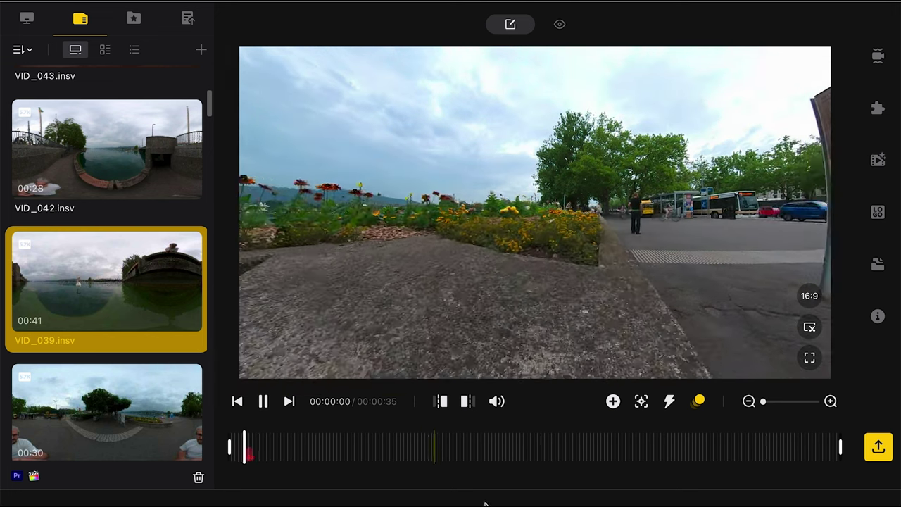
# - Set the TimeShift segment to 64x and extend its end over most of the remaining clip
pyautogui.click(261, 446)
pyautogui.click(269, 451)
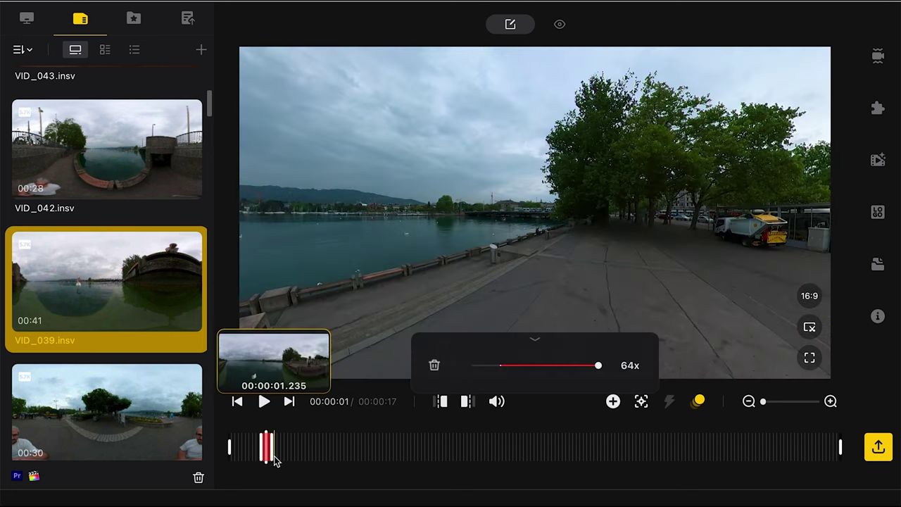
pyautogui.moveTo(274, 459); pyautogui.dragTo(746, 491)
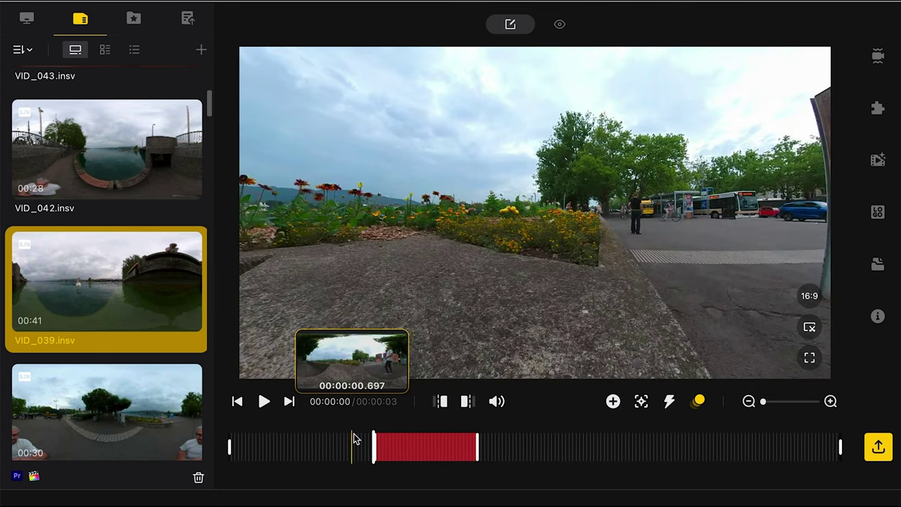
pyautogui.click(355, 437)
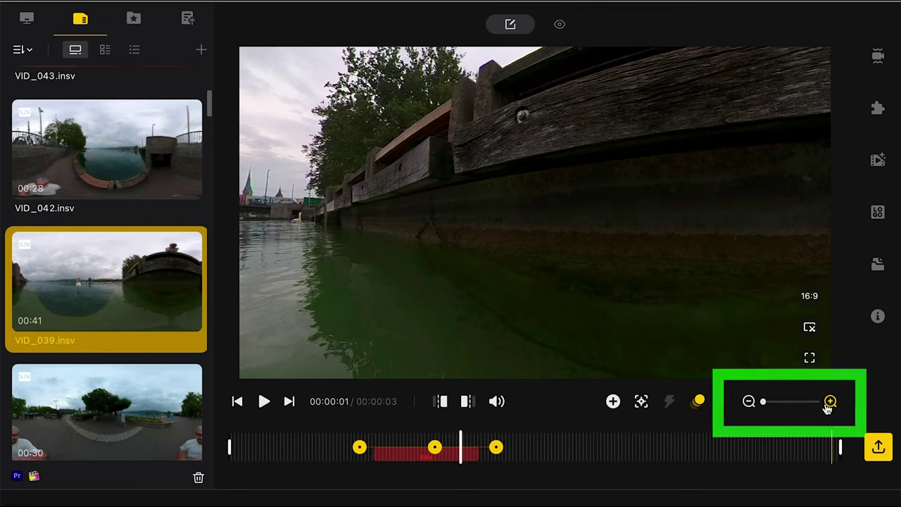
# - Enlarge the timeline around the keyframed TimeShift segment and play that section back to check the movement
pyautogui.moveTo(763, 401); pyautogui.dragTo(786, 408)
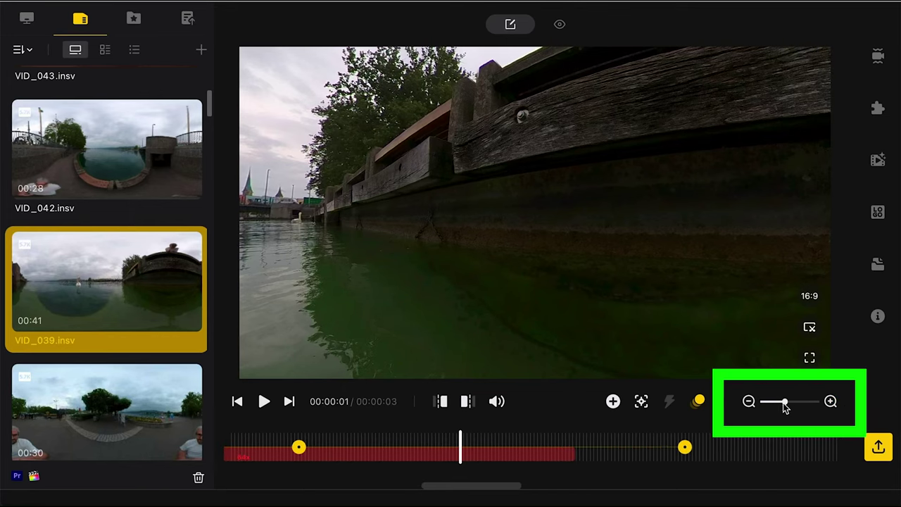
pyautogui.click(378, 431)
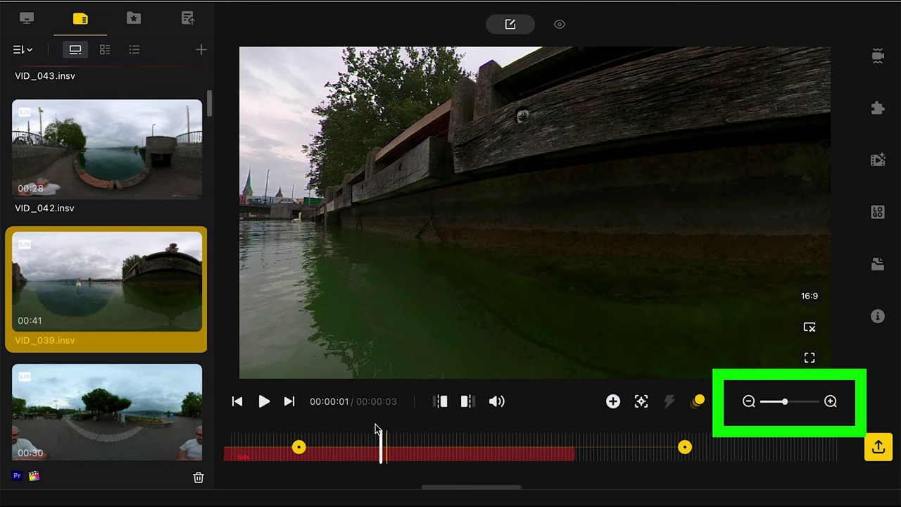
pyautogui.click(326, 430)
pyautogui.click(264, 402)
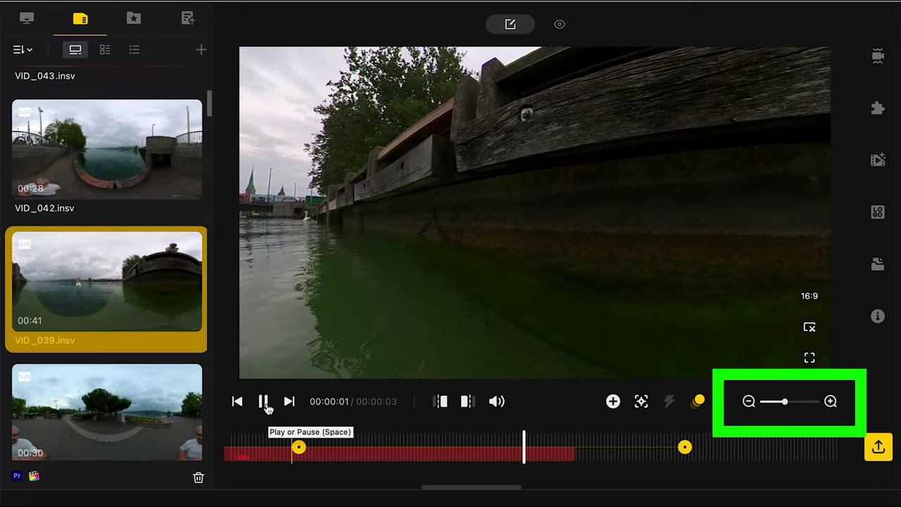
pyautogui.click(263, 402)
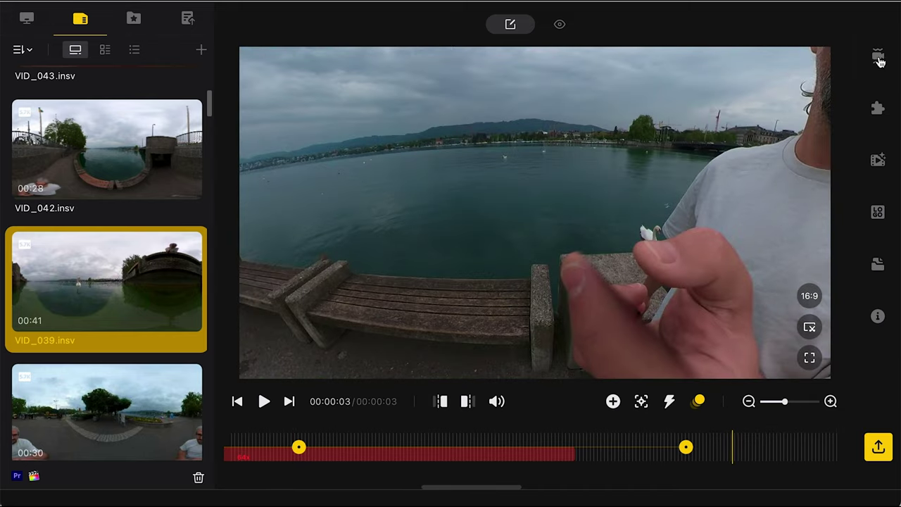
# - Turn on Color Plus image processing and review the clip's stabilization, stitching and file property settings
pyautogui.click(878, 57)
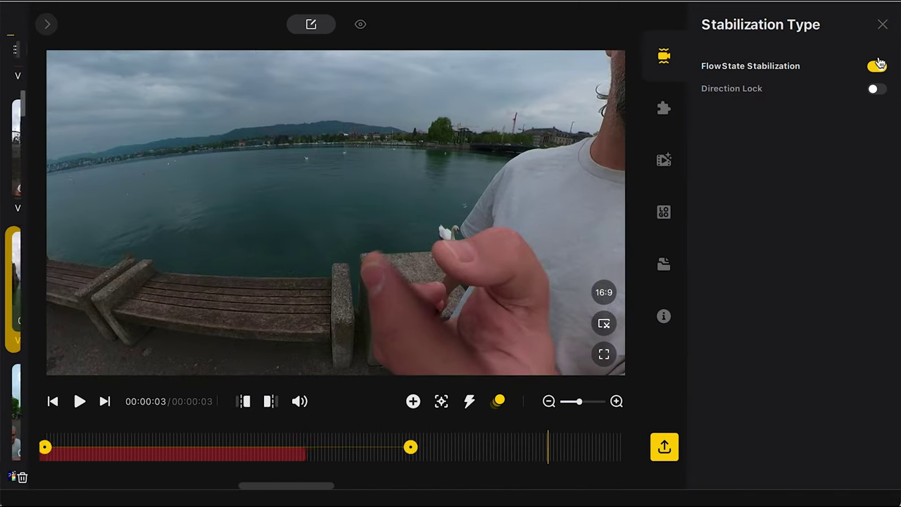
pyautogui.click(665, 112)
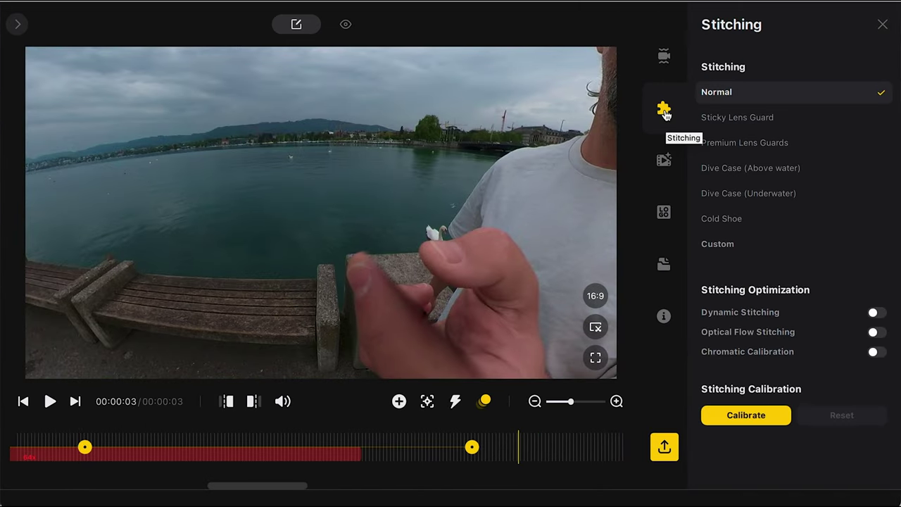
pyautogui.click(663, 163)
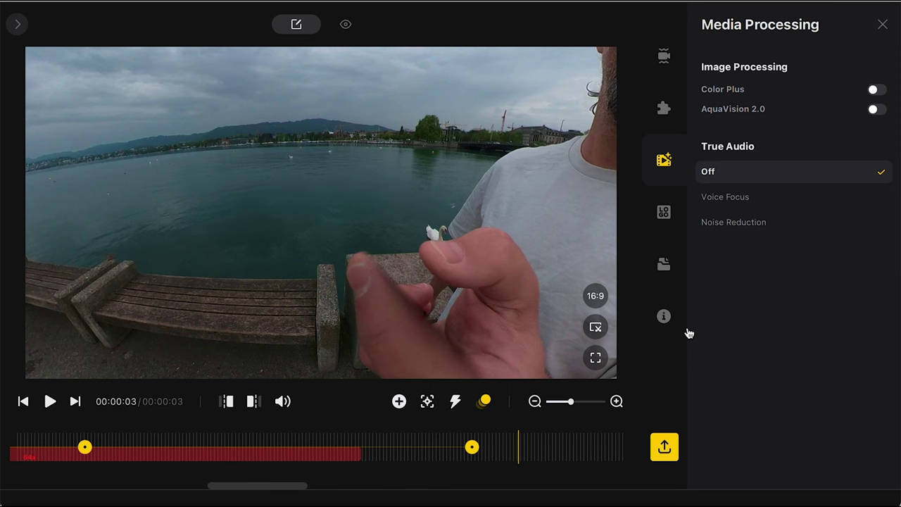
pyautogui.click(876, 90)
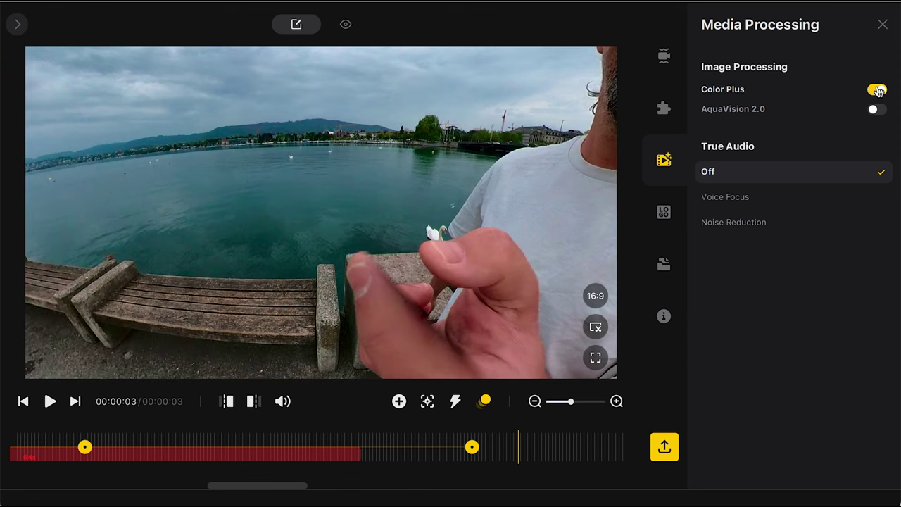
pyautogui.click(663, 318)
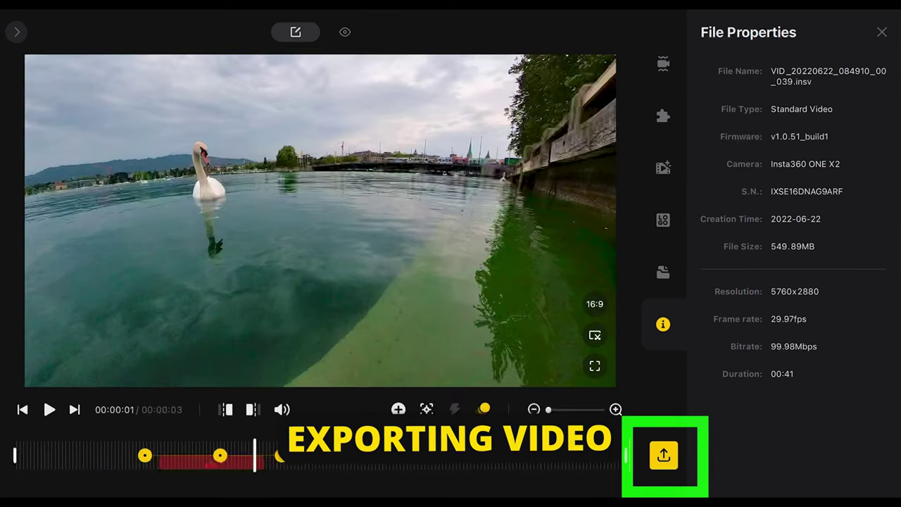
# - Configure the reframed video export with 3840 x 2160 resolution, H.265 encoding, Remove Grain enabled and a 100 Mbps bitrate
pyautogui.click(664, 457)
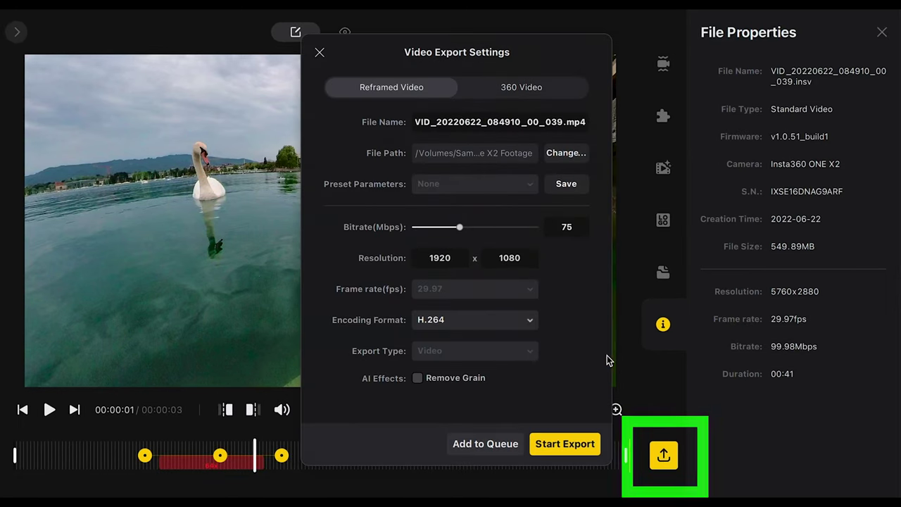
pyautogui.click(514, 89)
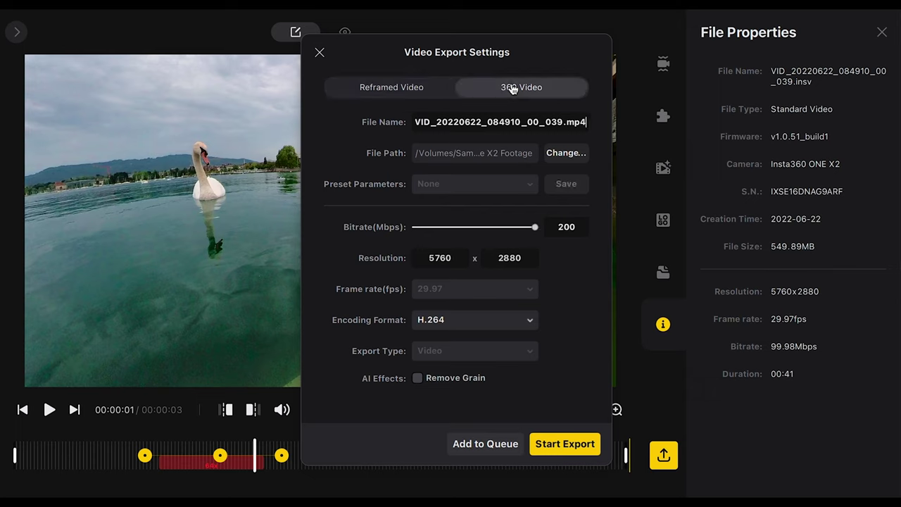
pyautogui.click(385, 95)
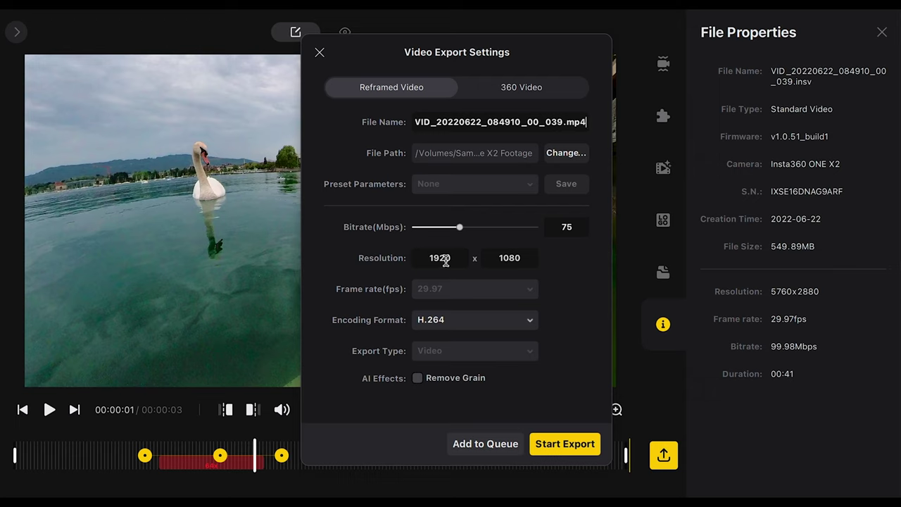
pyautogui.moveTo(454, 258); pyautogui.dragTo(419, 259)
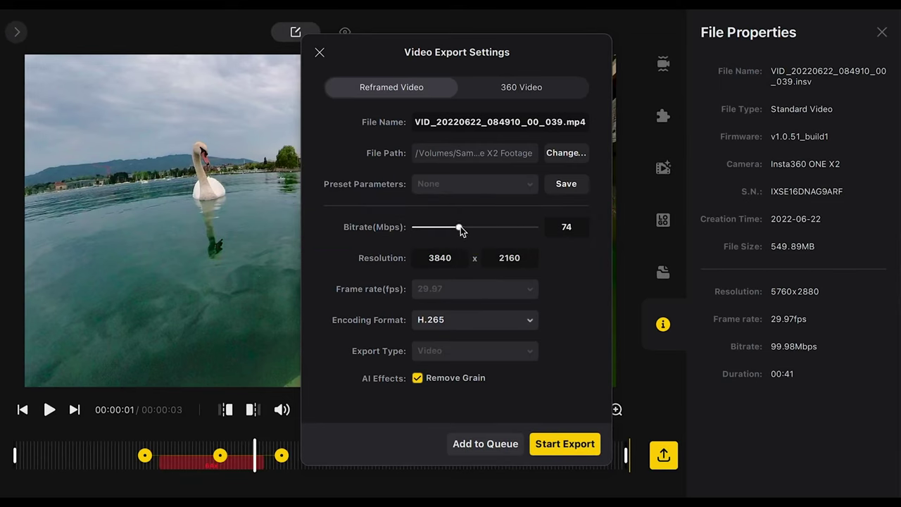
pyautogui.moveTo(461, 231); pyautogui.dragTo(476, 231)
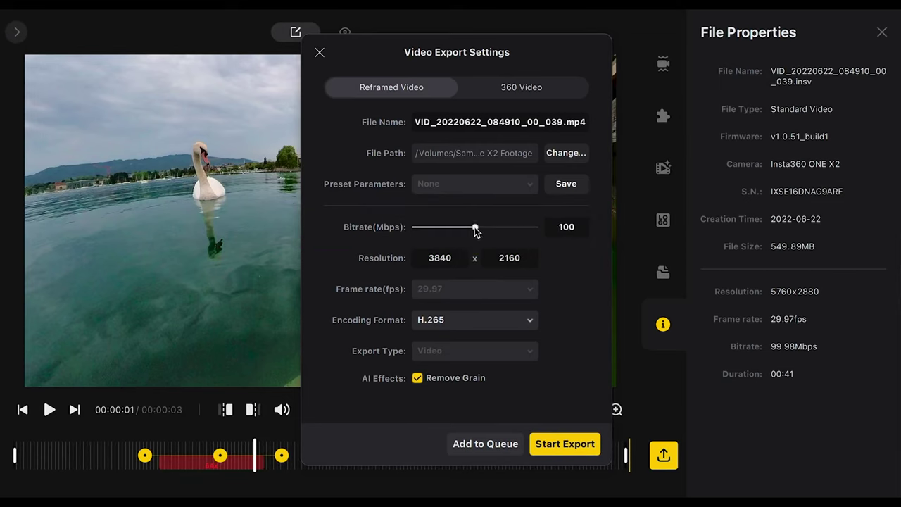